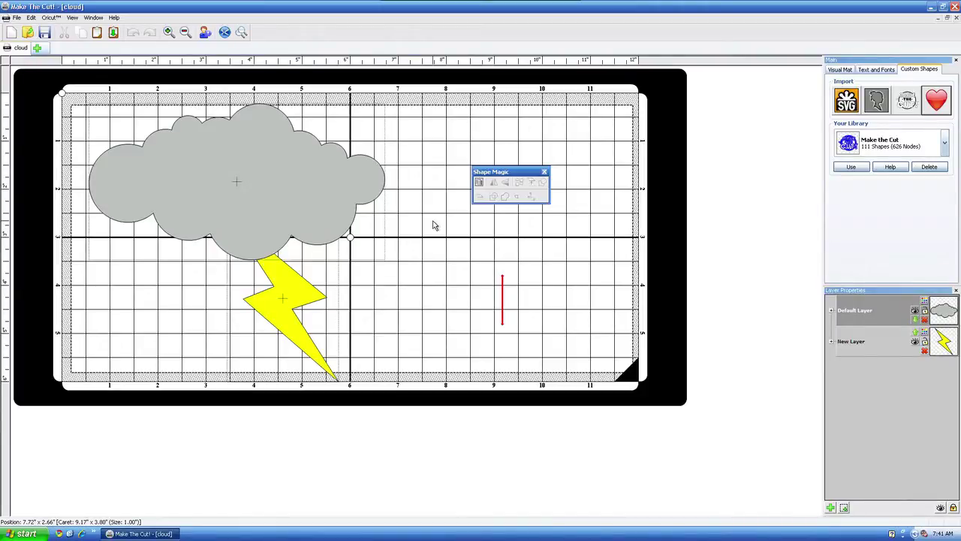
- Set the finished cloud design aside and open a new blank project, MTCProject5
{"action": "left_click", "coordinate": [331, 199]}
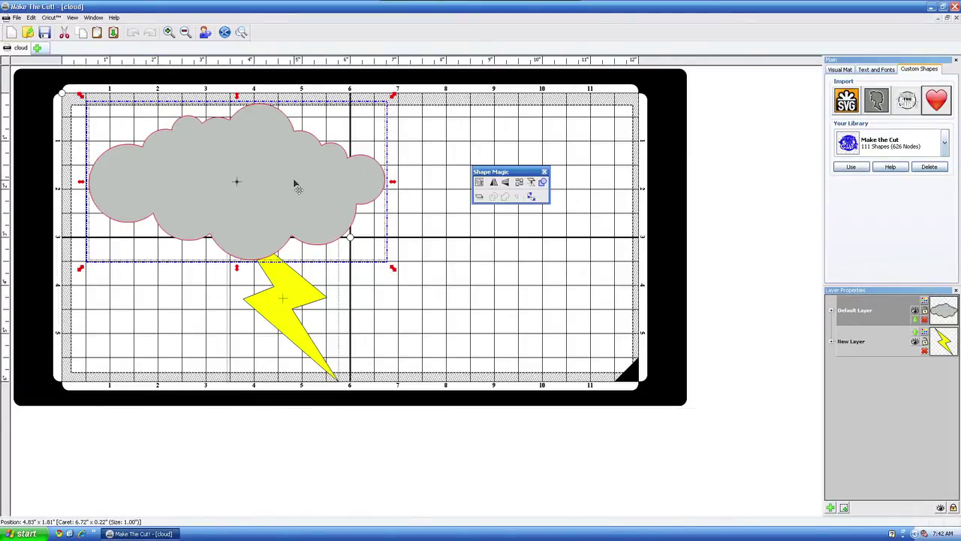
{"action": "left_click", "coordinate": [449, 295]}
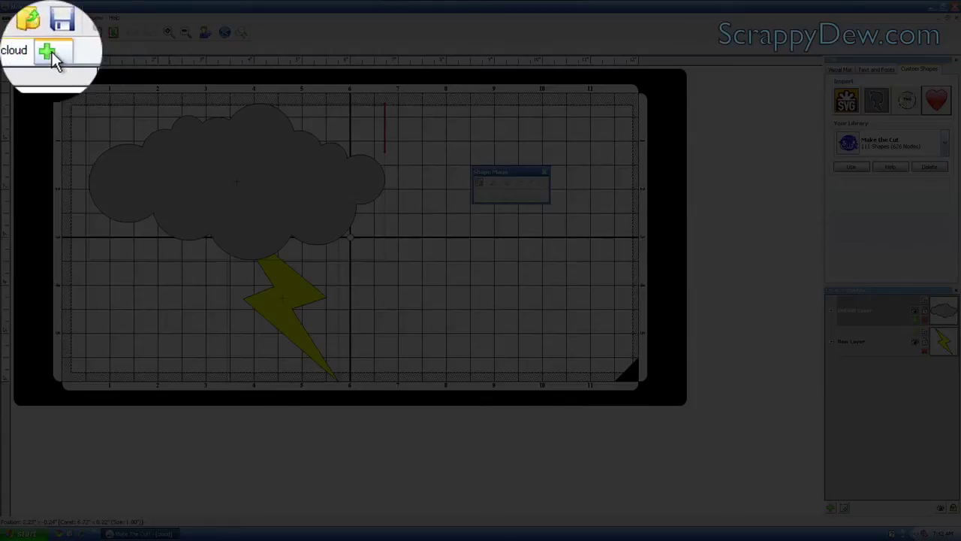
{"action": "left_click", "coordinate": [85, 47]}
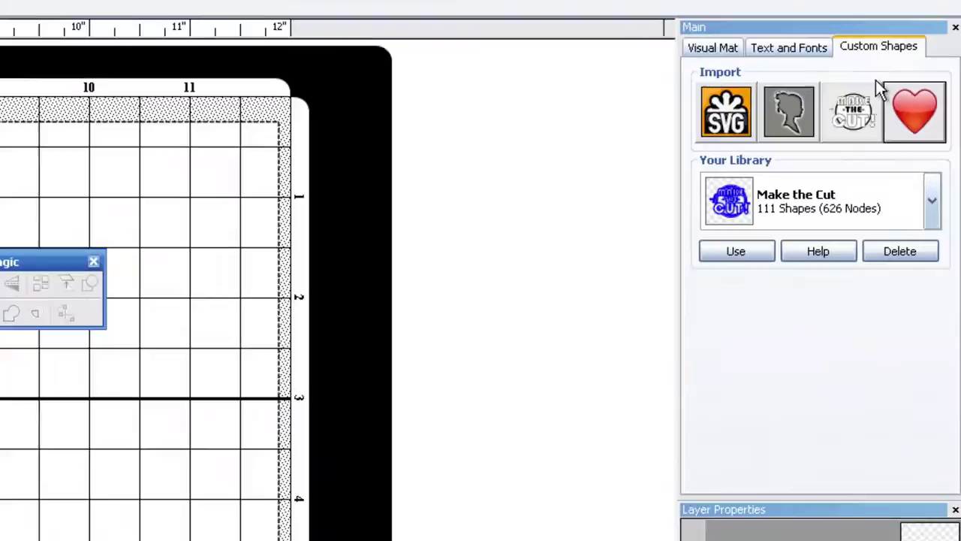
- Add a black Circle from the Basic Shapes library to the mat's top-left corner and select it
{"action": "left_click", "coordinate": [869, 51]}
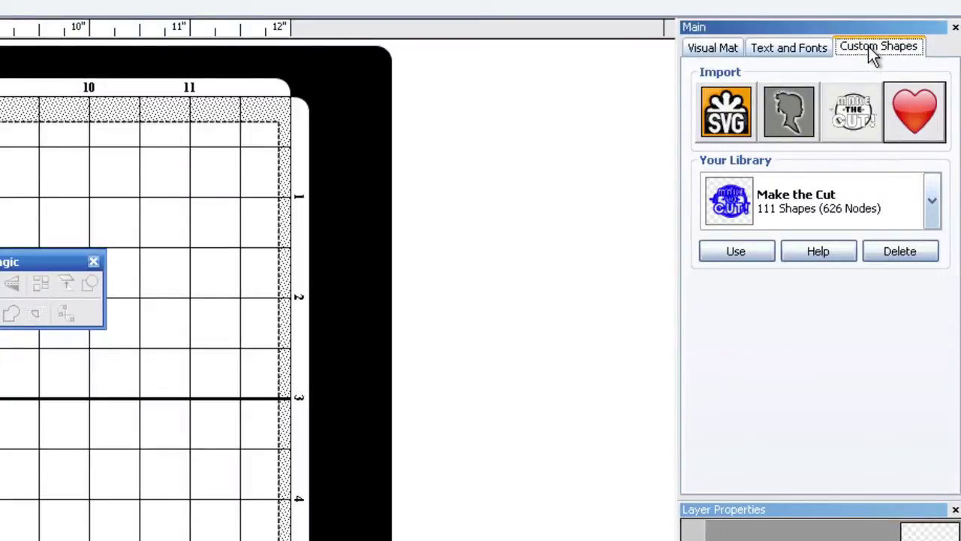
{"action": "left_click", "coordinate": [915, 126]}
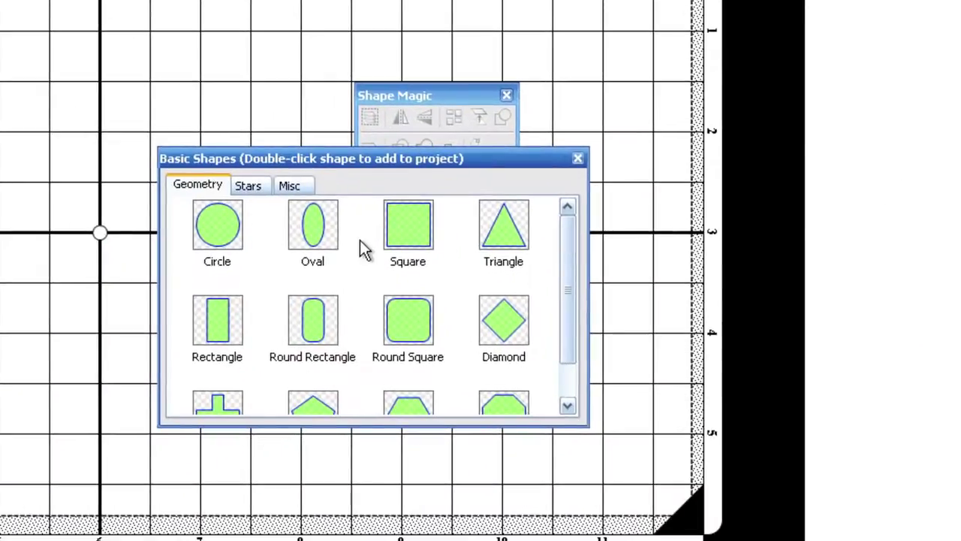
{"action": "left_click", "coordinate": [215, 234]}
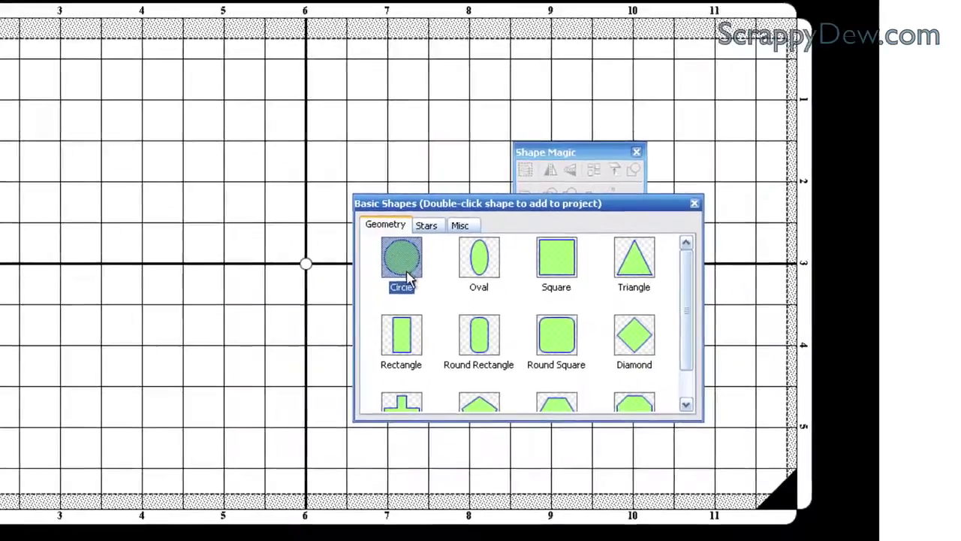
{"action": "double_click", "coordinate": [217, 234]}
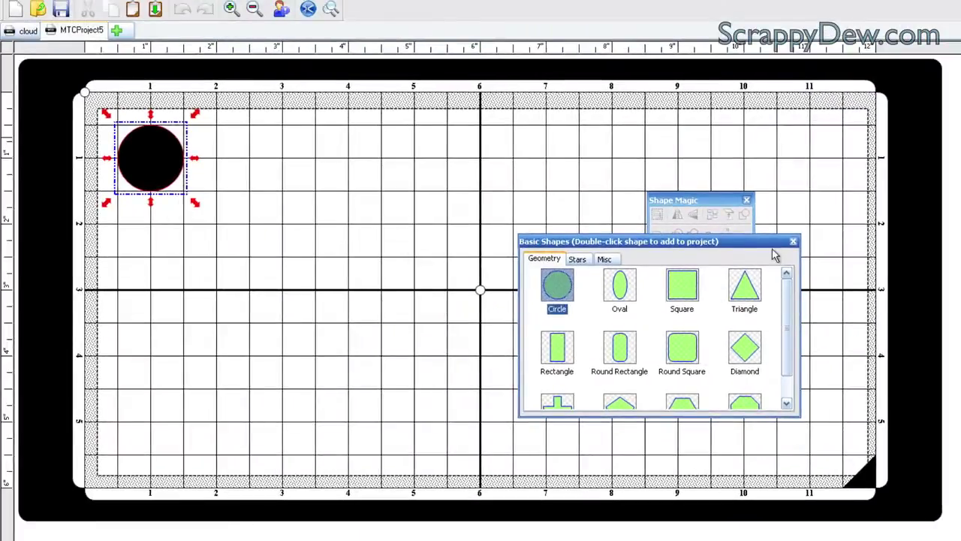
{"action": "left_click", "coordinate": [793, 242]}
{"action": "left_click", "coordinate": [168, 171]}
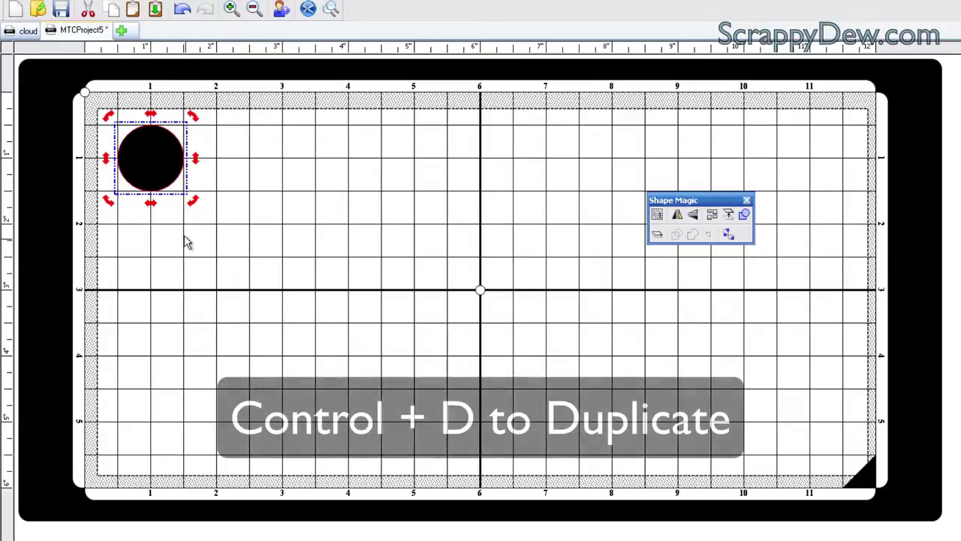
- Duplicate the circle into 10 copies with 0 spacing using Ctrl+D
{"action": "key", "text": "ctrl+d"}
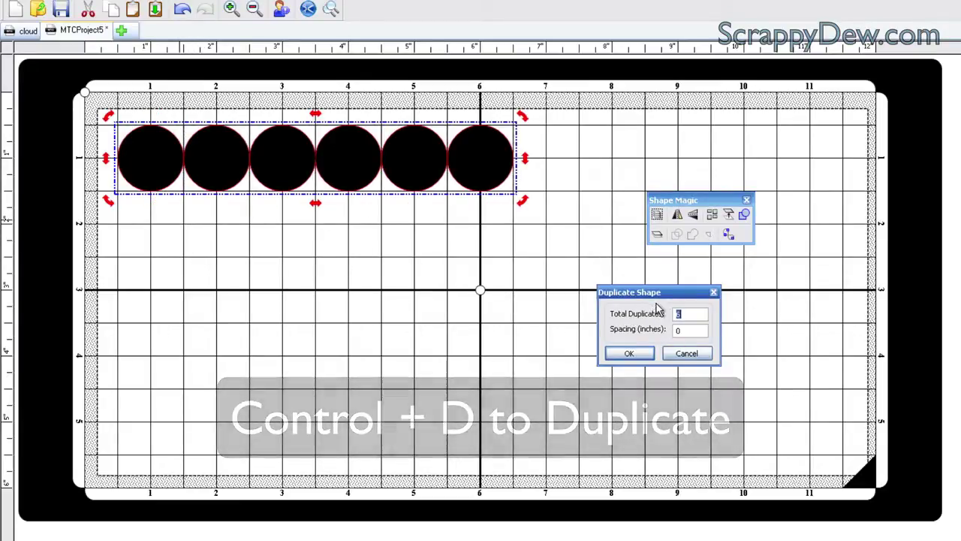
{"action": "left_click_drag", "start_coordinate": [656, 295], "coordinate": [319, 290]}
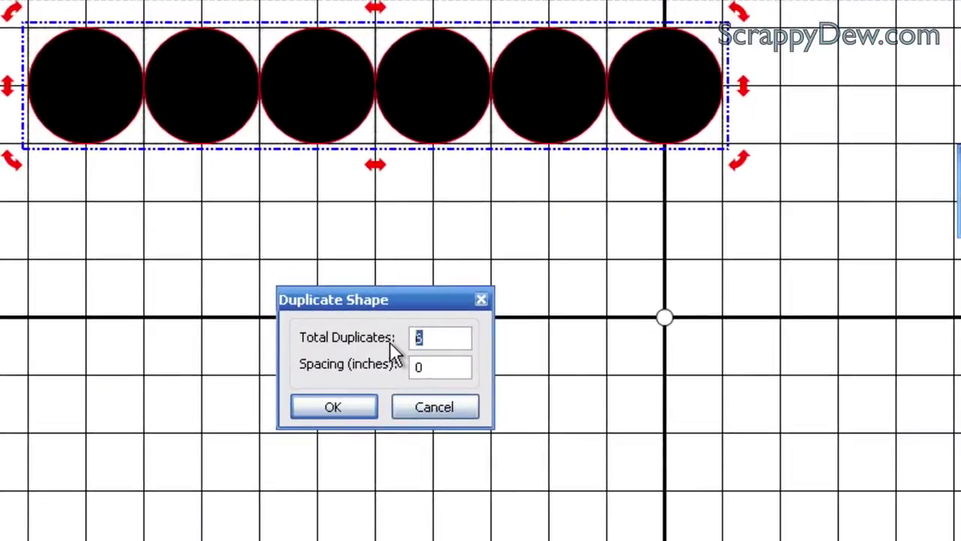
{"action": "type", "text": "10"}
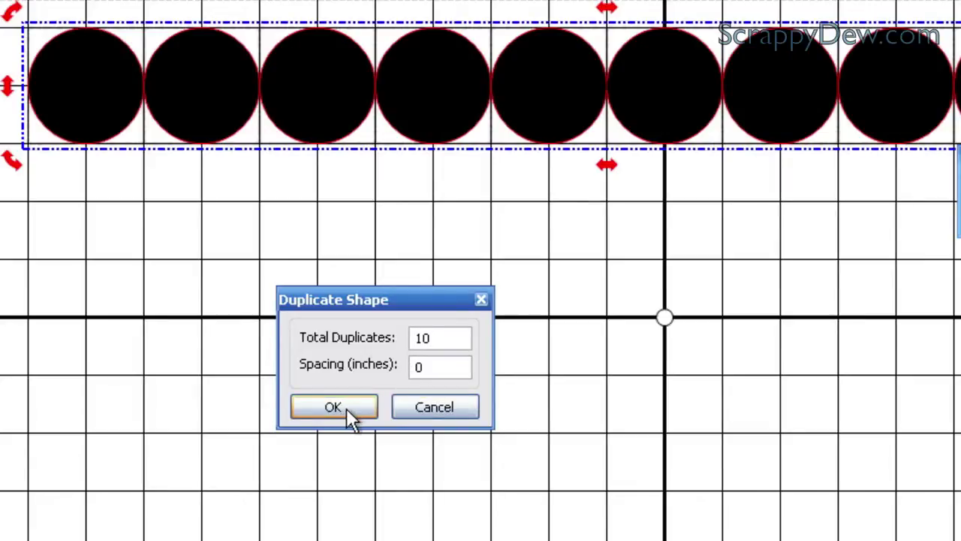
{"action": "left_click", "coordinate": [346, 408]}
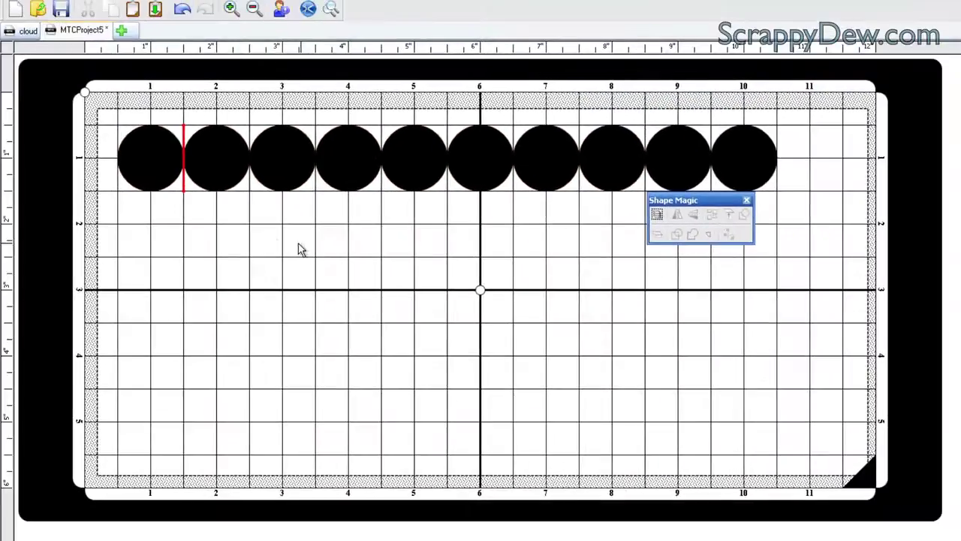
- Drag the first circle down to the lower left and resize it to start the cloud
{"action": "left_click_drag", "start_coordinate": [151, 168], "coordinate": [217, 325]}
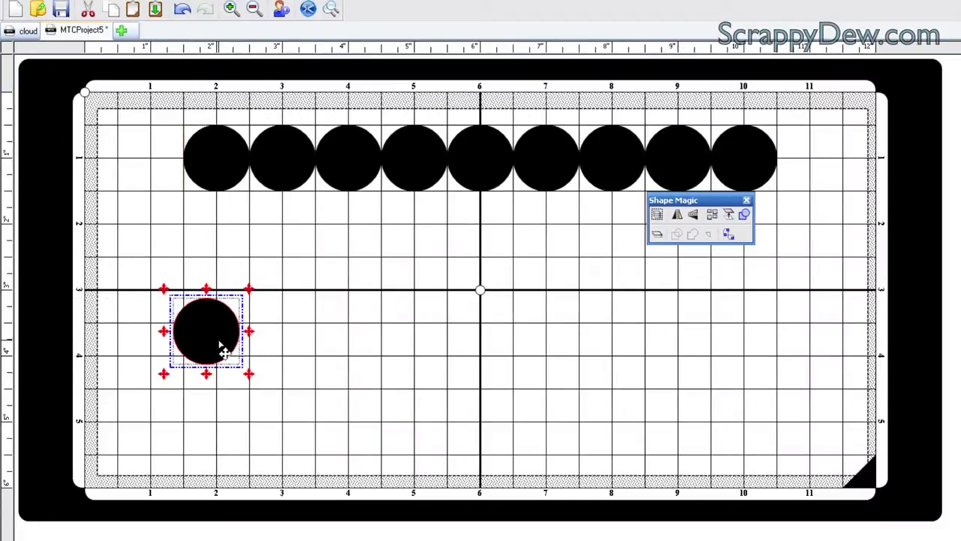
{"action": "left_click", "coordinate": [222, 348]}
{"action": "left_click_drag", "start_coordinate": [250, 378], "coordinate": [275, 395]}
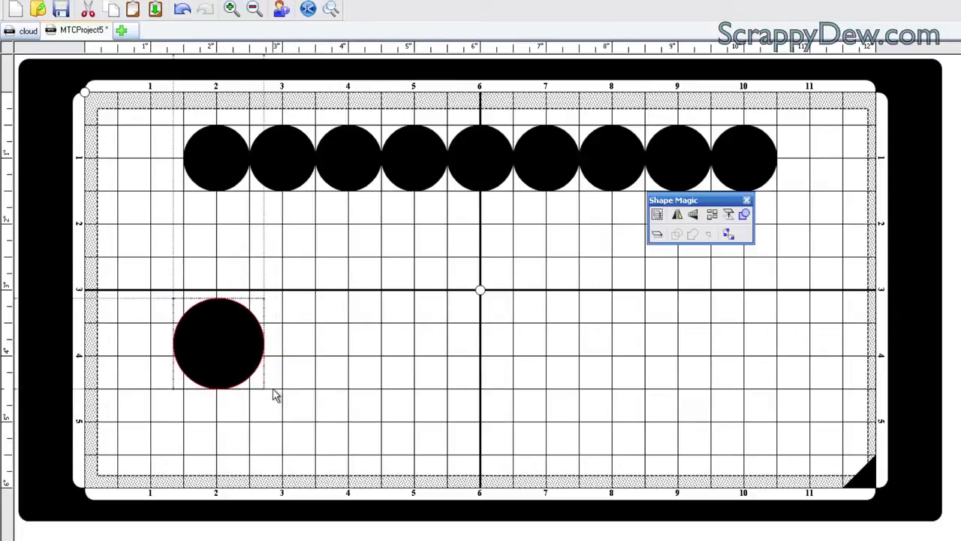
{"action": "left_click_drag", "start_coordinate": [294, 172], "coordinate": [318, 423]}
- Overlap four more row circles onto the cluster, enlarging one of them
{"action": "left_click_drag", "start_coordinate": [347, 177], "coordinate": [249, 321]}
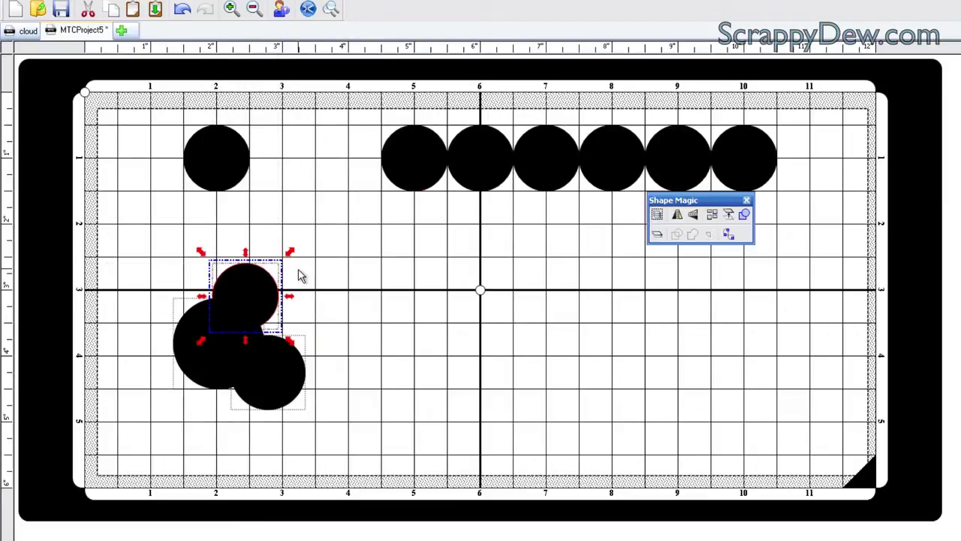
{"action": "left_click_drag", "start_coordinate": [406, 180], "coordinate": [282, 297]}
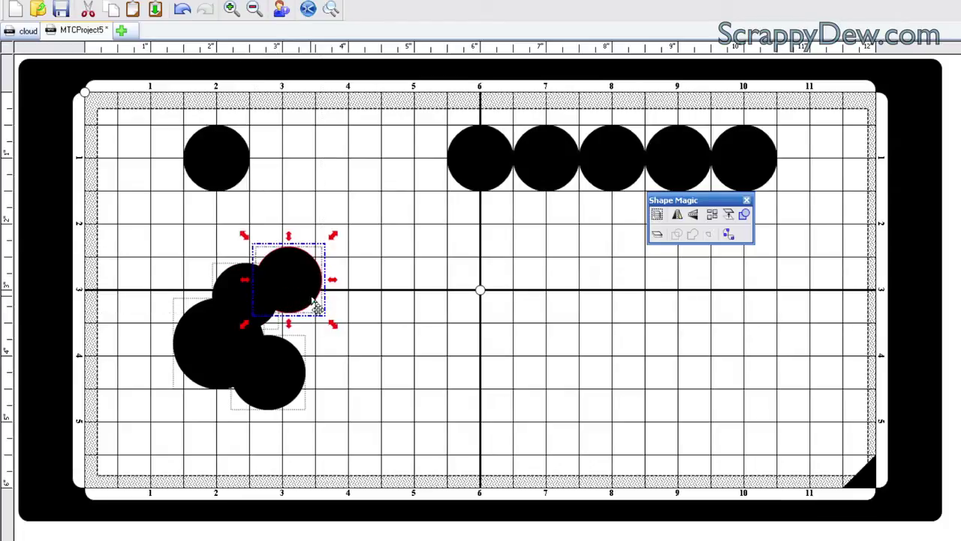
{"action": "left_click_drag", "start_coordinate": [332, 325], "coordinate": [356, 346]}
{"action": "left_click_drag", "start_coordinate": [493, 161], "coordinate": [353, 305]}
{"action": "left_click_drag", "start_coordinate": [525, 178], "coordinate": [383, 303]}
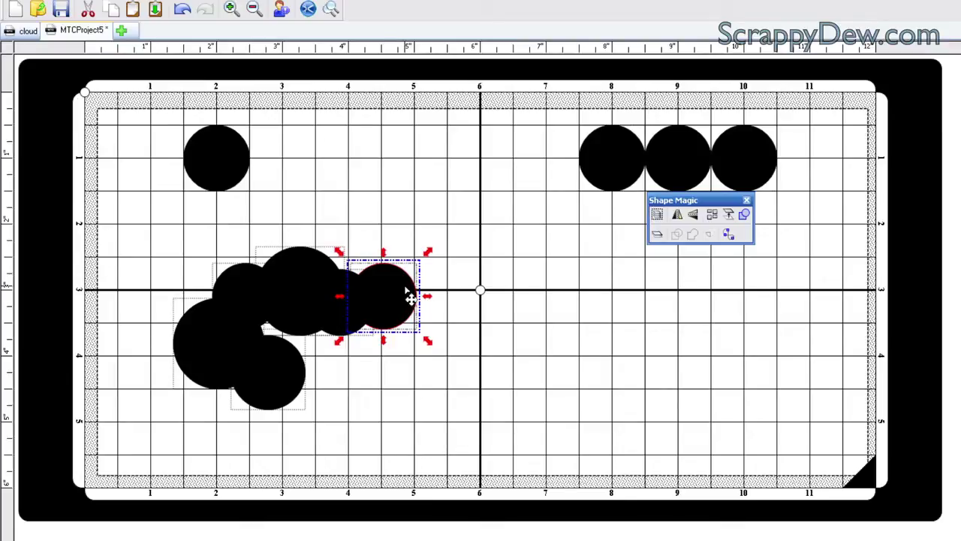
- Enlarge and nudge the newest circle, then add the 8-inch circle to the cluster enlarged
{"action": "mouse_move", "coordinate": [431, 257]}
{"action": "left_mouse_down"}
{"action": "mouse_move", "coordinate": [455, 247]}
{"action": "mouse_move", "coordinate": [446, 248]}
{"action": "left_mouse_up"}
{"action": "left_click_drag", "start_coordinate": [405, 288], "coordinate": [400, 296]}
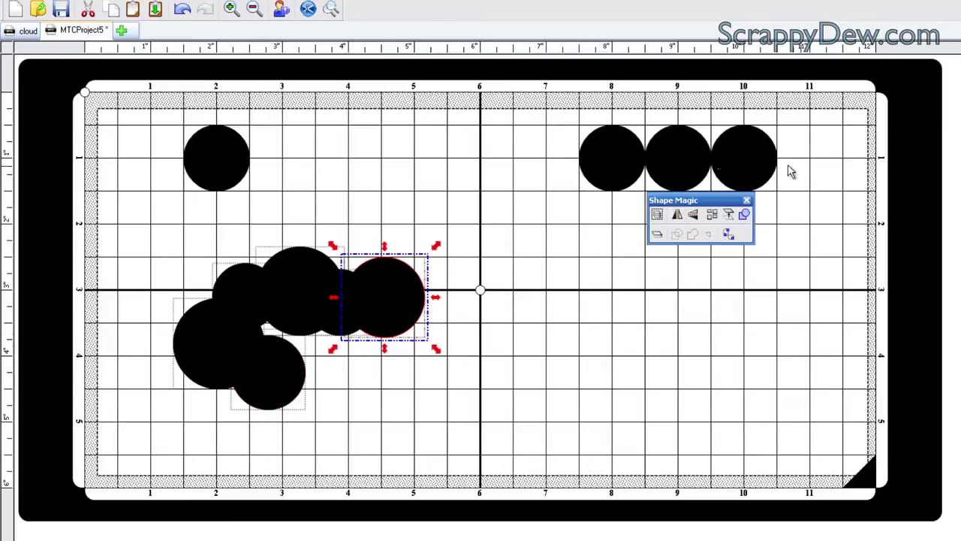
{"action": "left_click_drag", "start_coordinate": [623, 161], "coordinate": [427, 338]}
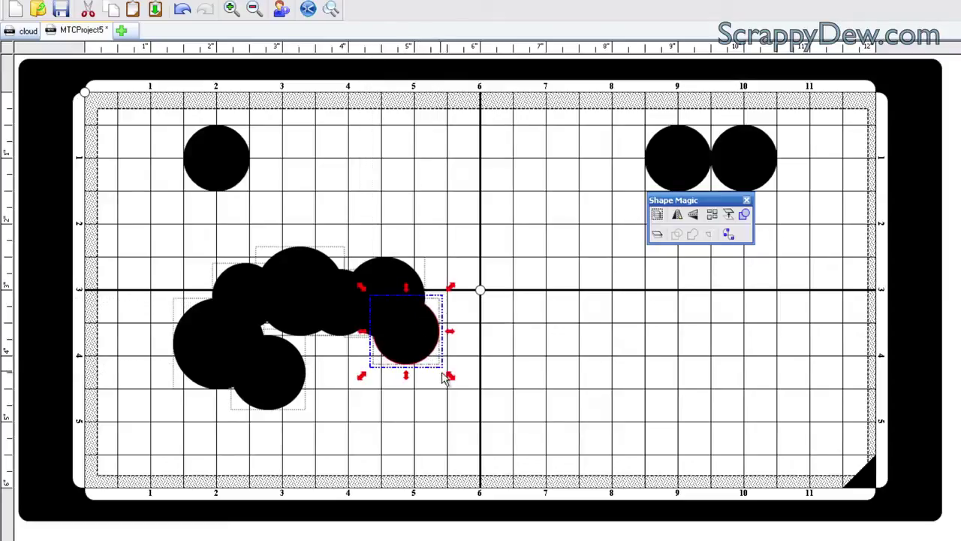
{"action": "left_click_drag", "start_coordinate": [450, 379], "coordinate": [467, 396]}
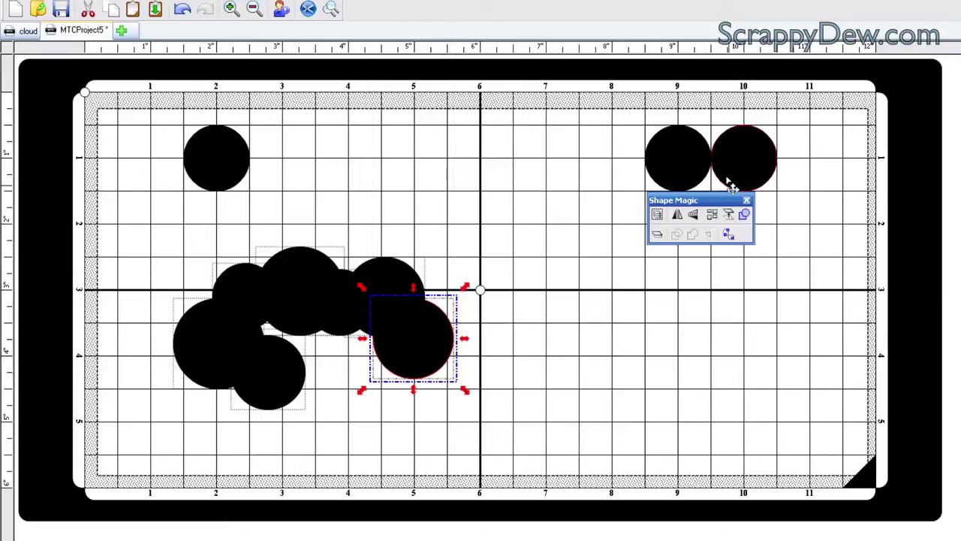
- Move the last top-right circles into the cloud and enlarge its lower-middle circle
{"action": "left_click", "coordinate": [620, 212]}
{"action": "left_click_drag", "start_coordinate": [691, 167], "coordinate": [385, 371]}
{"action": "left_click_drag", "start_coordinate": [753, 175], "coordinate": [336, 393]}
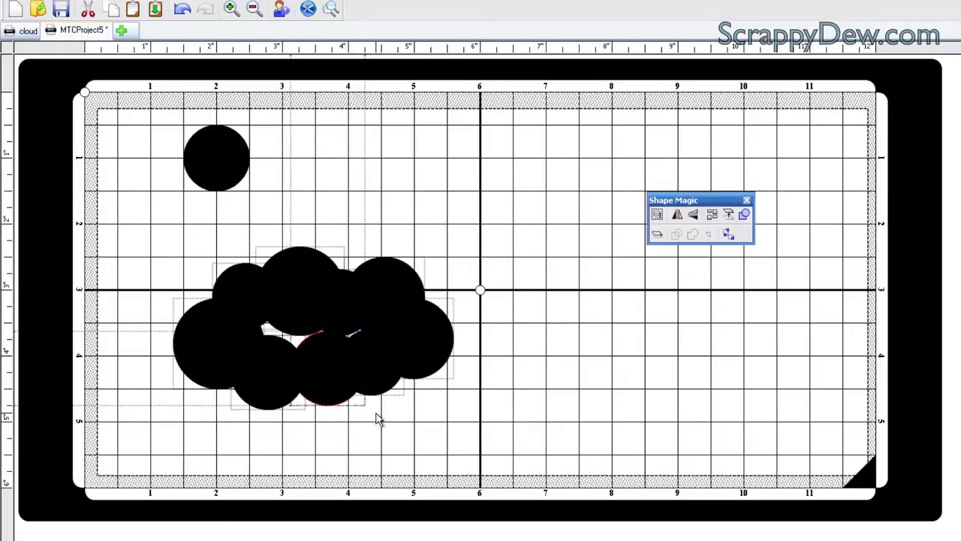
{"action": "left_click_drag", "start_coordinate": [377, 420], "coordinate": [401, 446]}
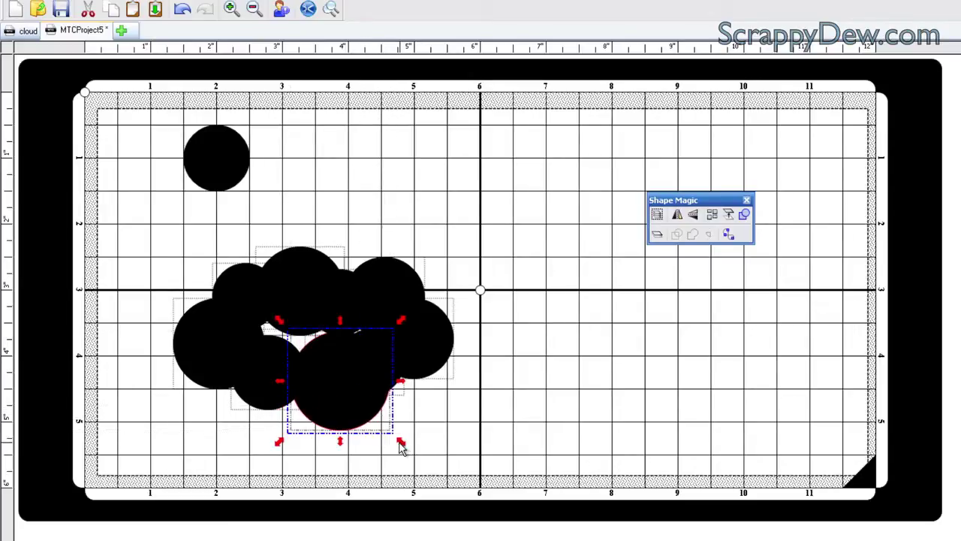
{"action": "left_click", "coordinate": [365, 386]}
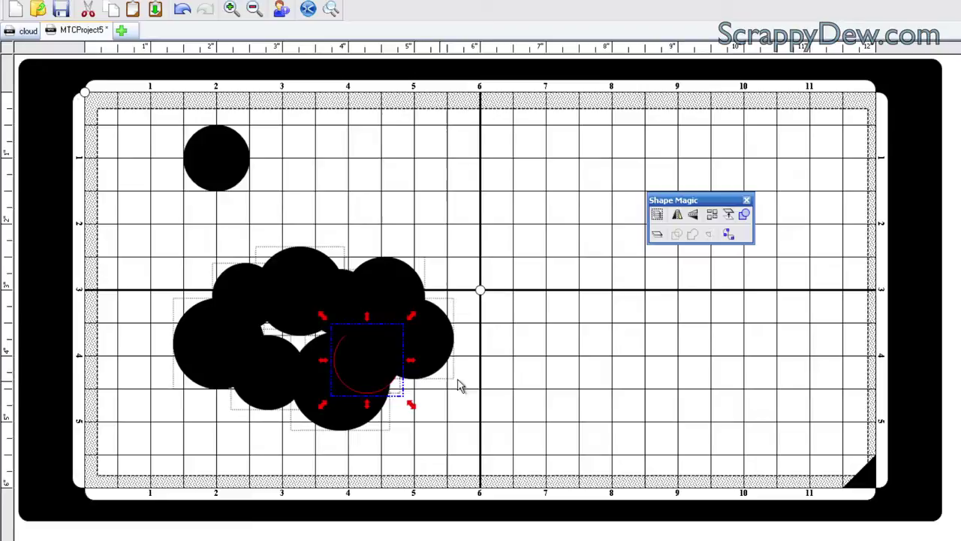
{"action": "left_click", "coordinate": [486, 392]}
- Delete the stray top-left circle and weld the overlapping circles into one cloud
{"action": "left_click", "coordinate": [233, 170]}
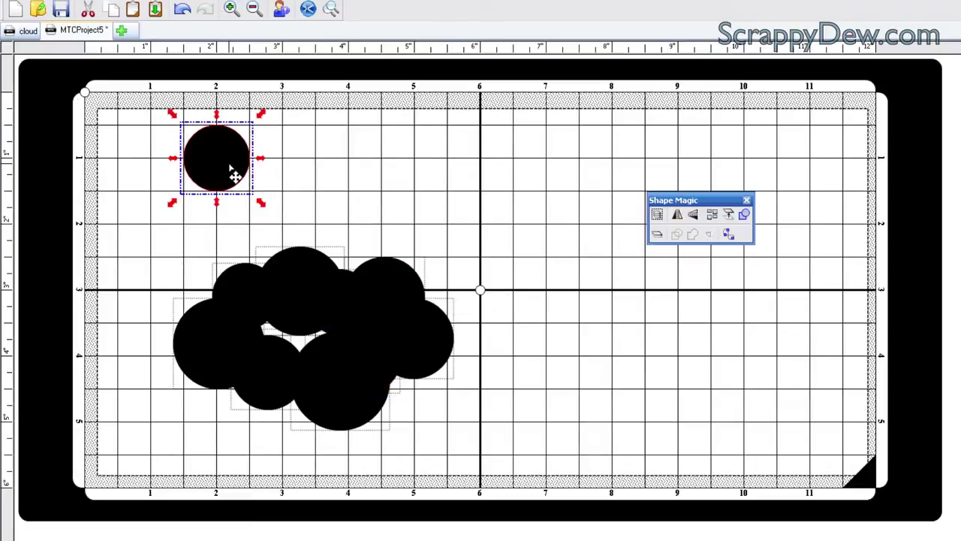
{"action": "key", "text": "Delete"}
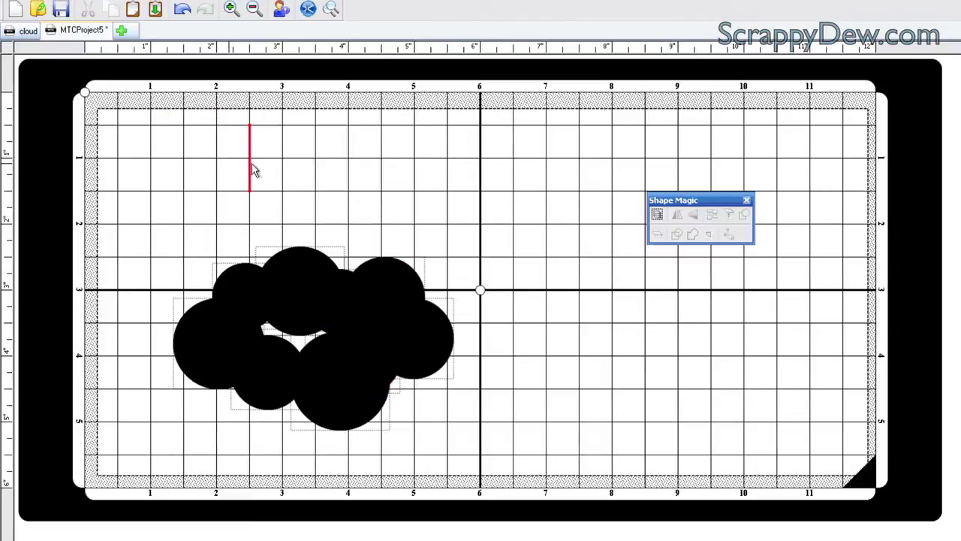
{"action": "left_click_drag", "start_coordinate": [125, 181], "coordinate": [508, 461]}
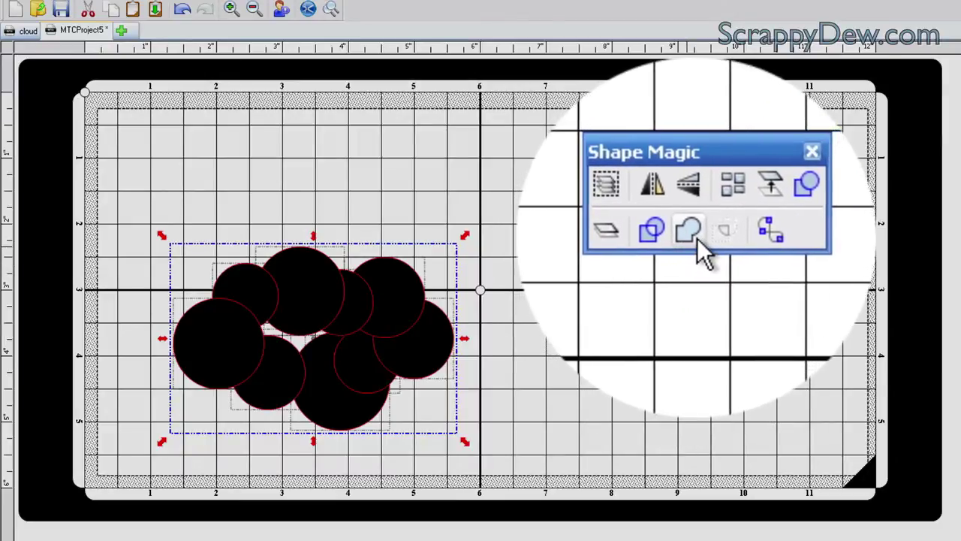
{"action": "left_click", "coordinate": [696, 237]}
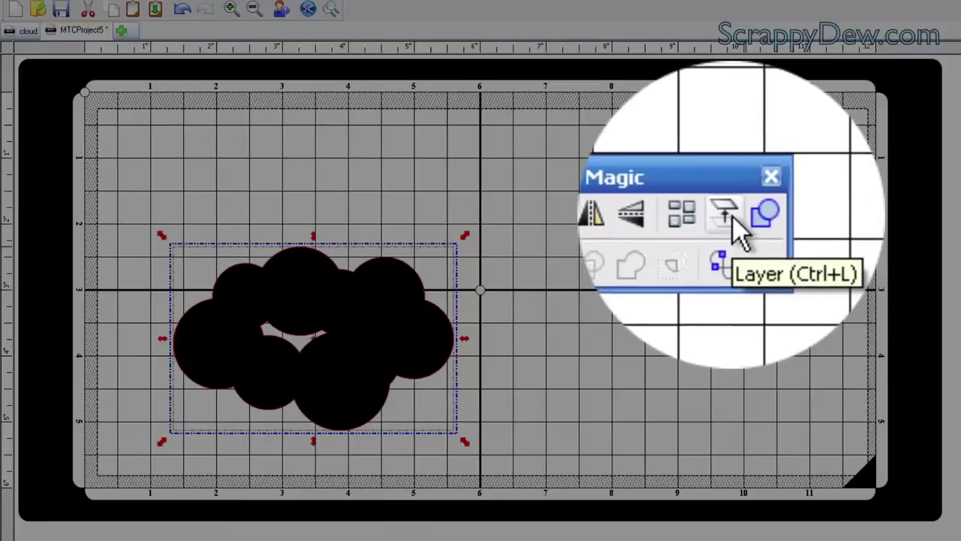
{"action": "left_click", "coordinate": [740, 233]}
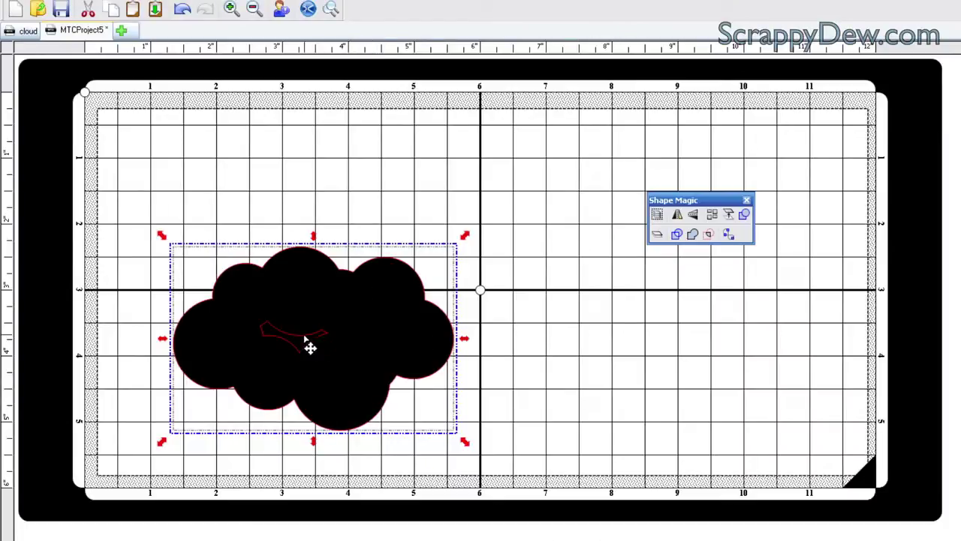
- Delete the leftover inner piece and place the welded cloud at the mat's upper left
{"action": "left_click", "coordinate": [642, 335]}
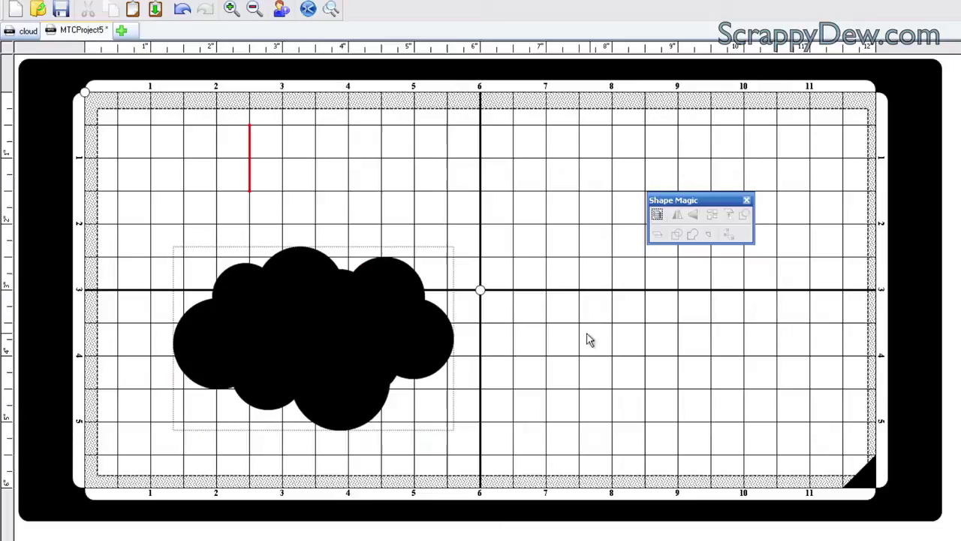
{"action": "left_click", "coordinate": [381, 341]}
{"action": "left_click_drag", "start_coordinate": [381, 341], "coordinate": [554, 237]}
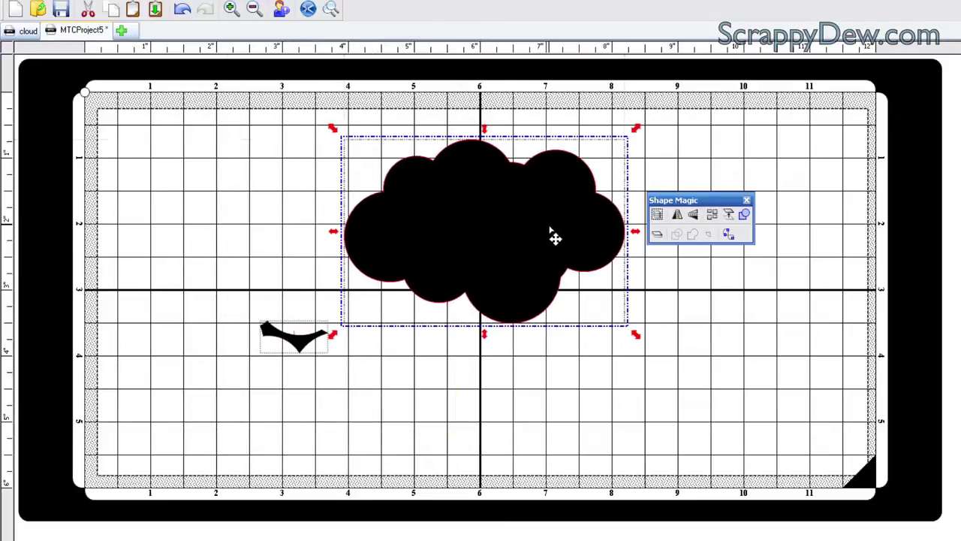
{"action": "left_click", "coordinate": [292, 347]}
{"action": "key", "text": "Delete"}
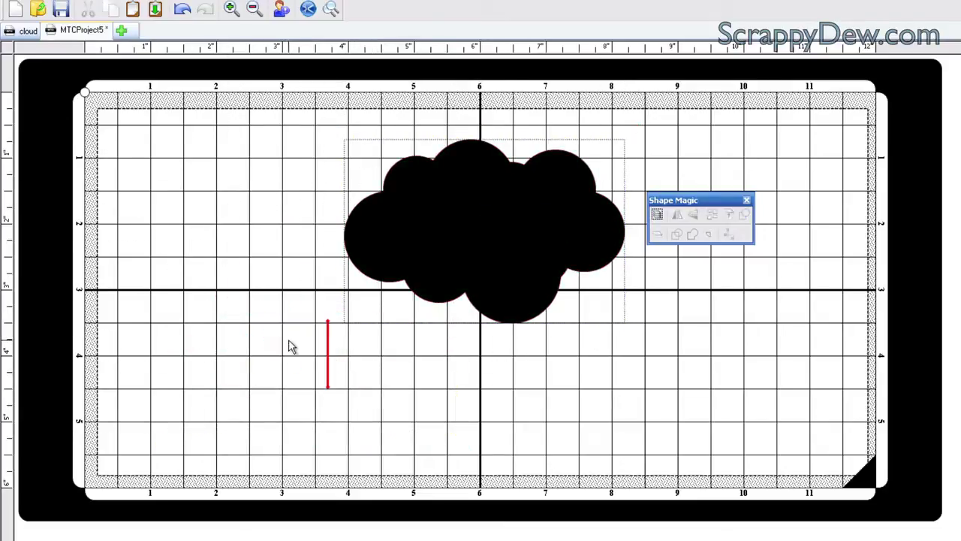
{"action": "left_click_drag", "start_coordinate": [499, 248], "coordinate": [300, 236]}
- Add a Lightning Bolt from the Basic Shapes Misc tab to the mat
{"action": "left_click", "coordinate": [486, 336]}
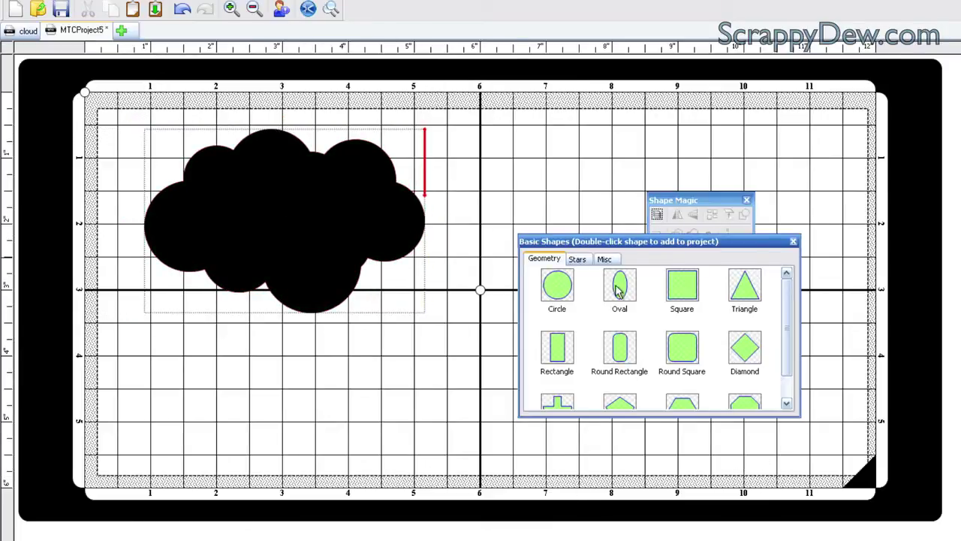
{"action": "left_click", "coordinate": [606, 263]}
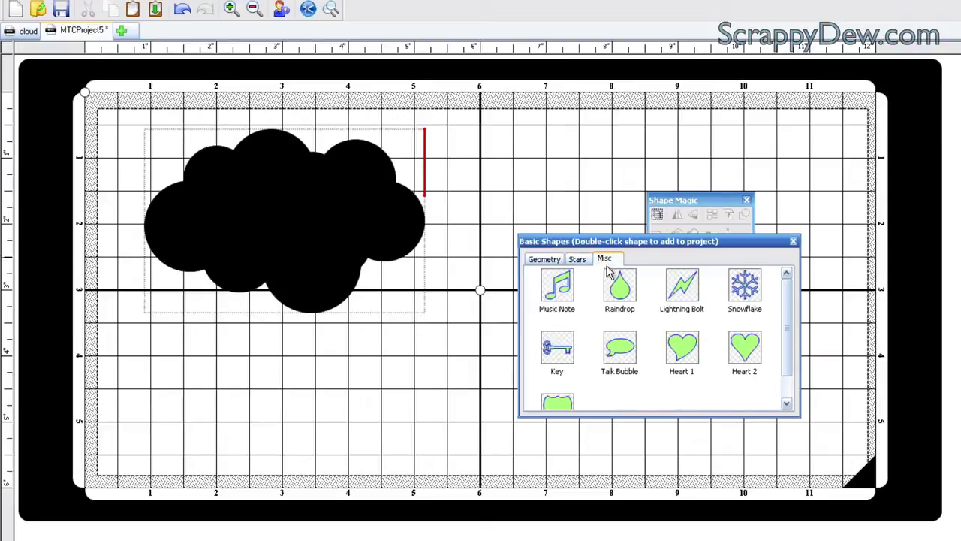
{"action": "double_click", "coordinate": [679, 289]}
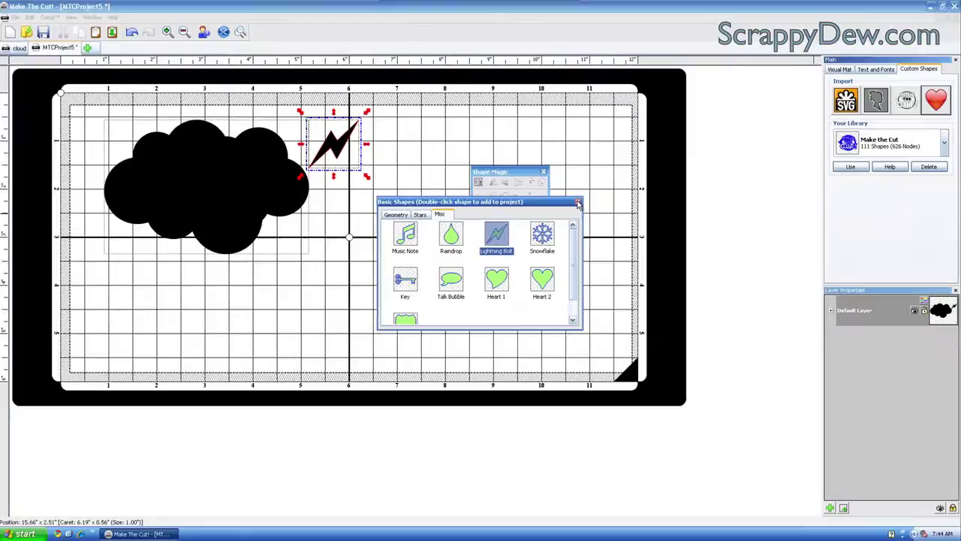
{"action": "left_click", "coordinate": [746, 232]}
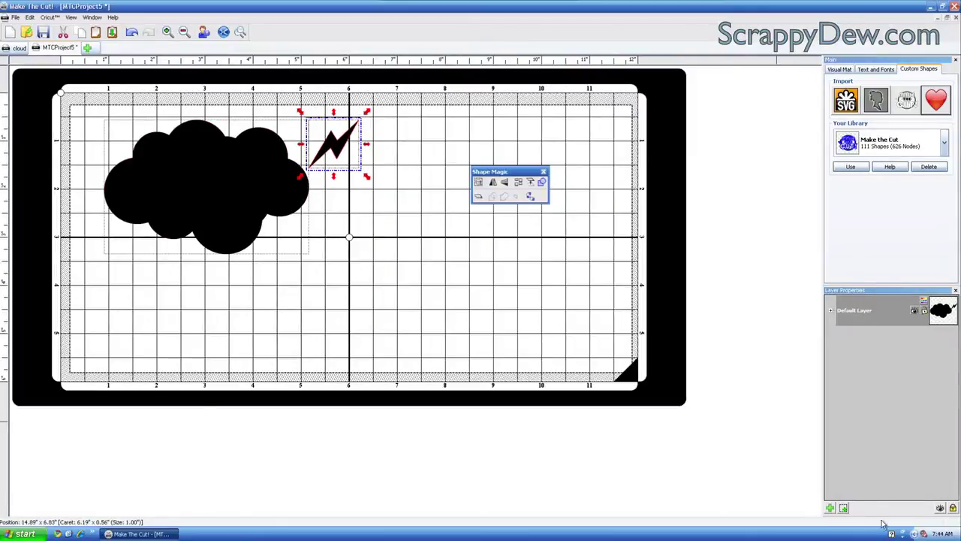
- Put the lightning bolt on a new layer coloured yellow
{"action": "left_click", "coordinate": [843, 508]}
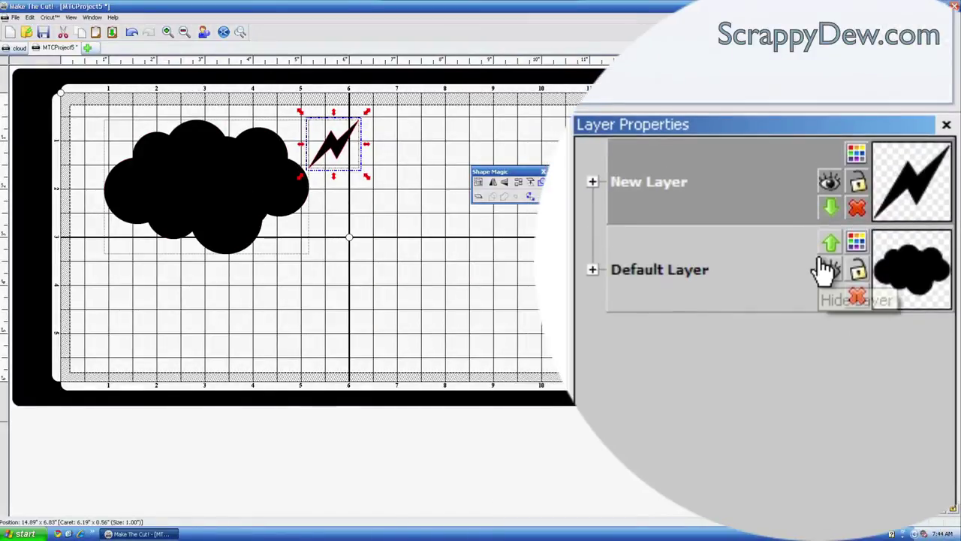
{"action": "left_click", "coordinate": [854, 262]}
{"action": "left_click", "coordinate": [826, 267]}
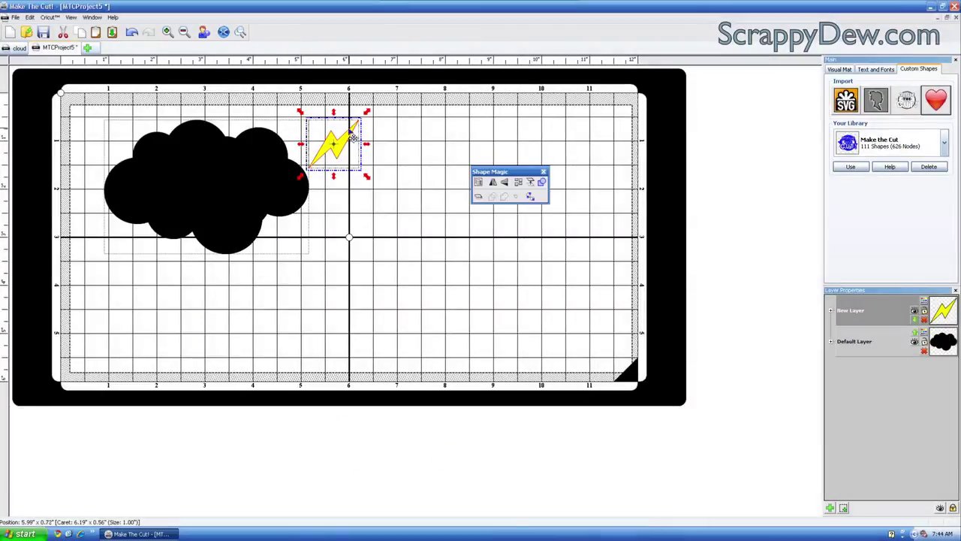
- Move, rotate and enlarge the bolt so it hangs below the cloud, tip touching its base
{"action": "left_click_drag", "start_coordinate": [344, 169], "coordinate": [254, 296]}
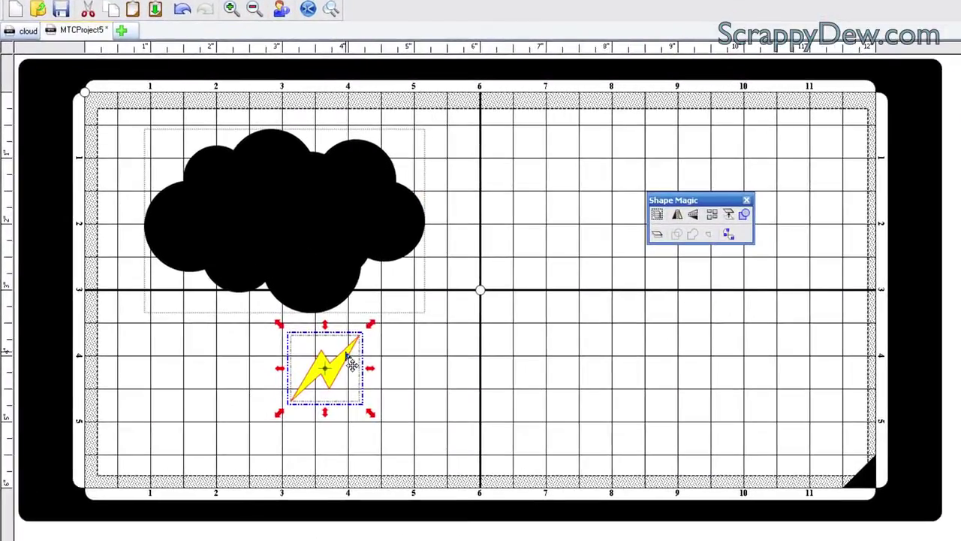
{"action": "left_click_drag", "start_coordinate": [368, 325], "coordinate": [353, 440]}
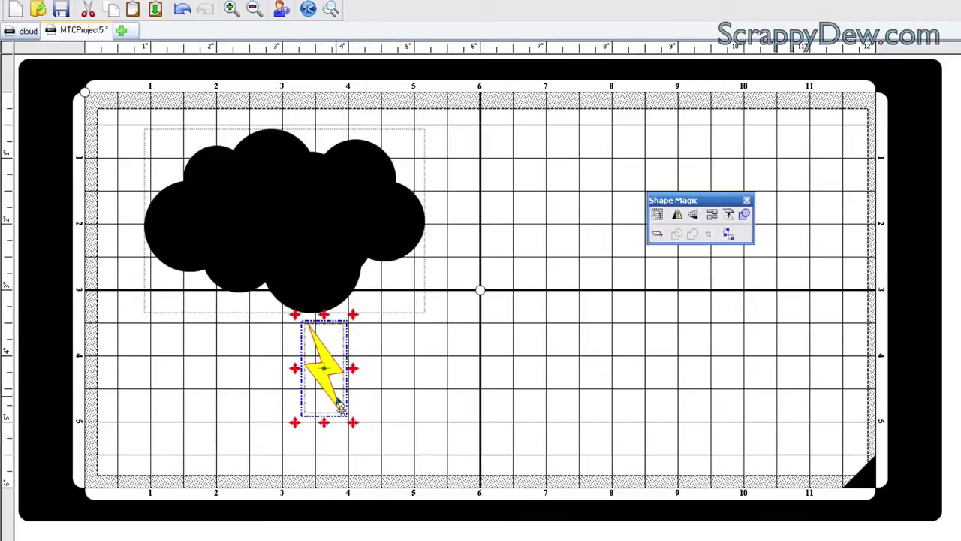
{"action": "left_click", "coordinate": [339, 406]}
{"action": "left_click_drag", "start_coordinate": [356, 425], "coordinate": [344, 375]}
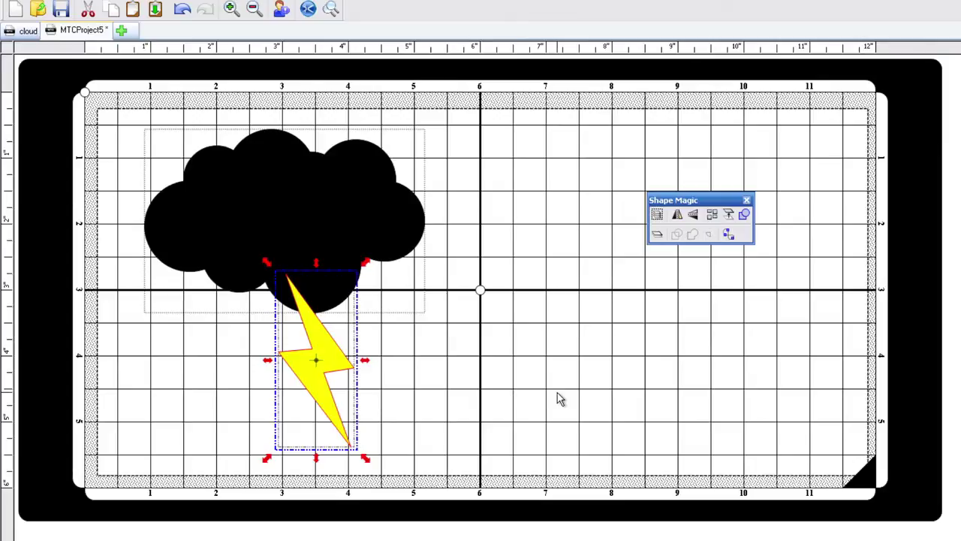